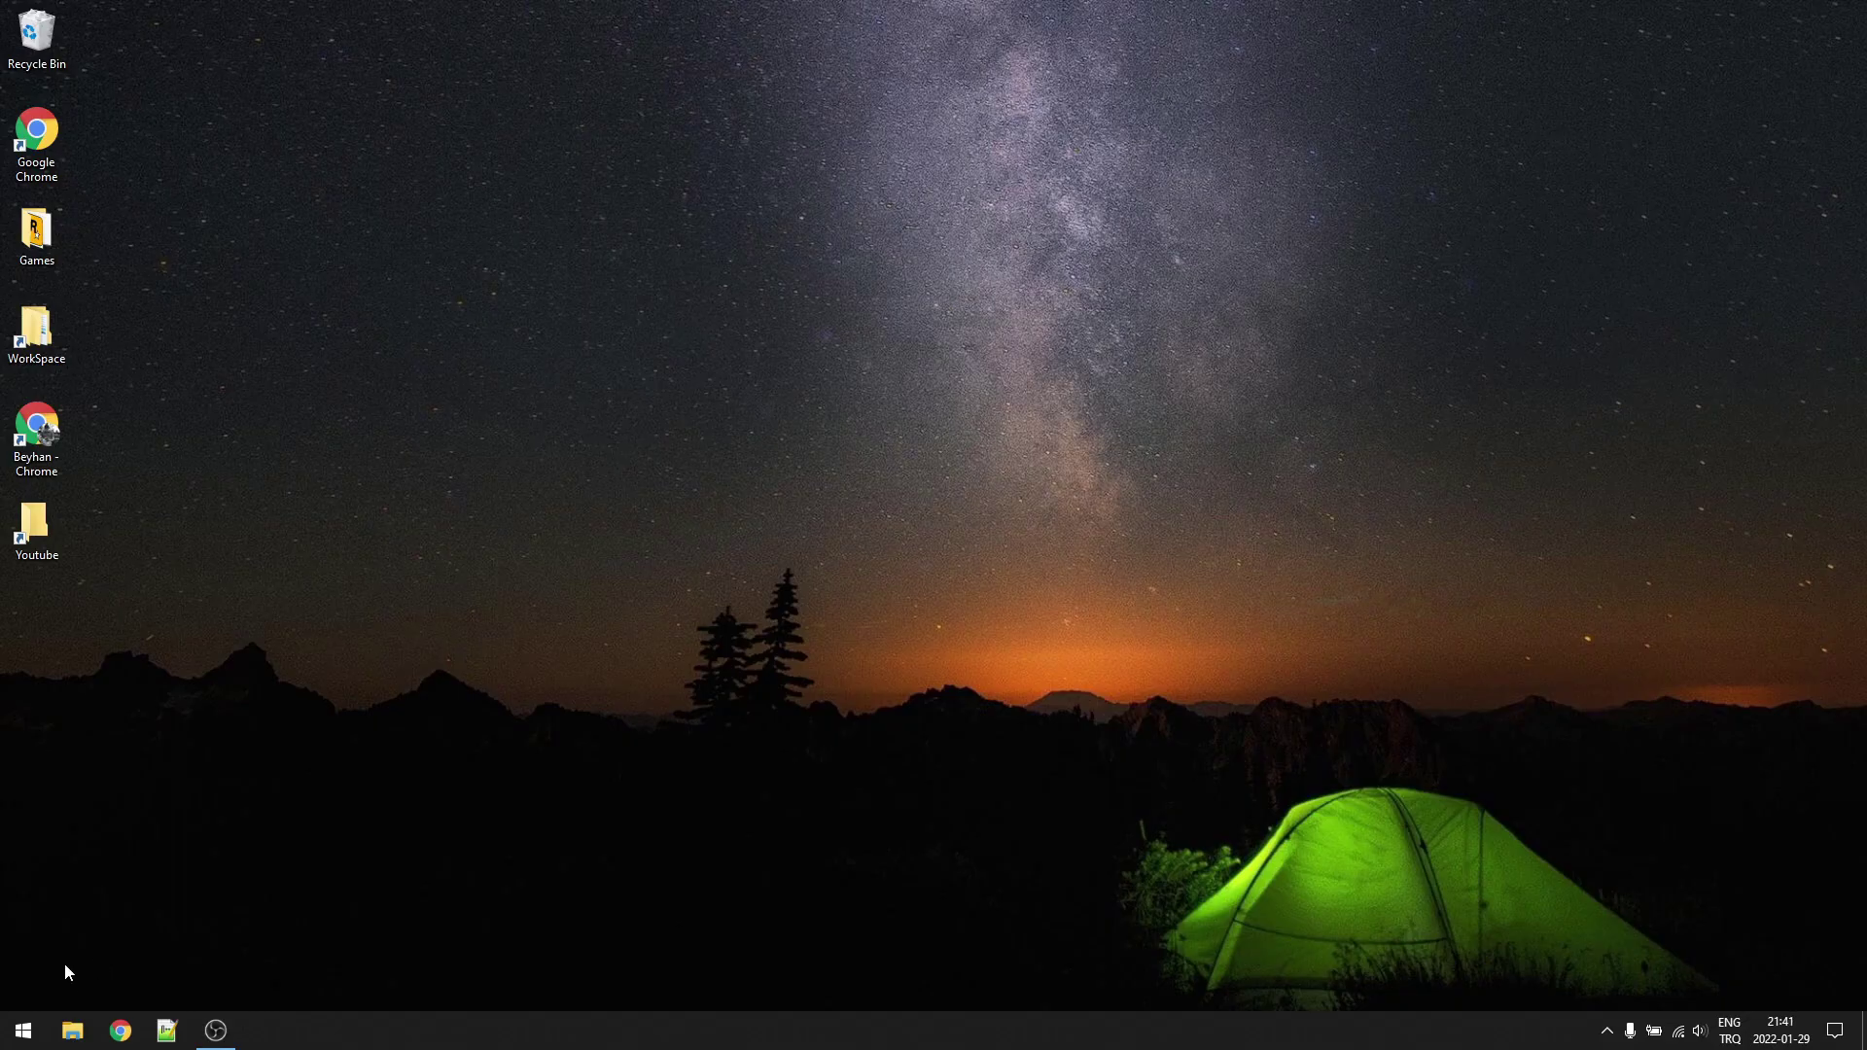
Bring up the Start button's power-user menu listing Device Manager
right_click(24, 1030)
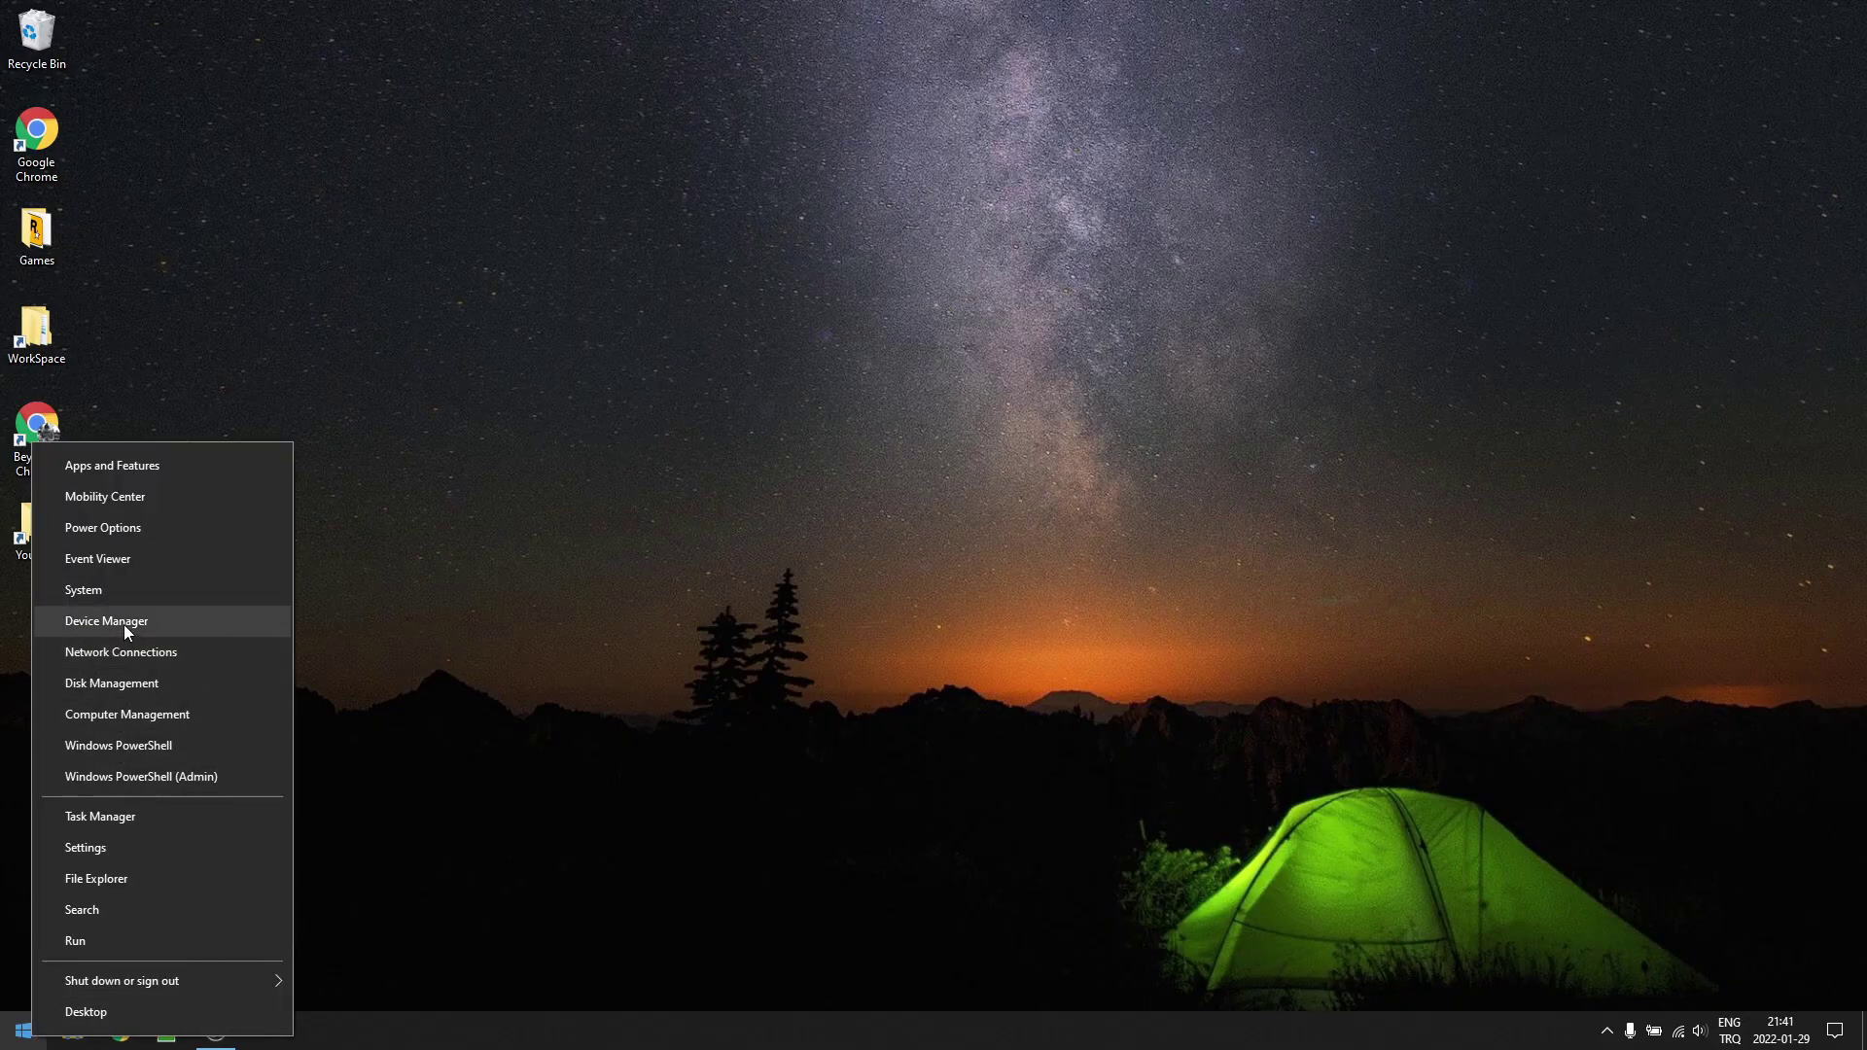
Check Device Manager for the Microphone (Realtek Audio) entry, then close Device Manager
click(123, 623)
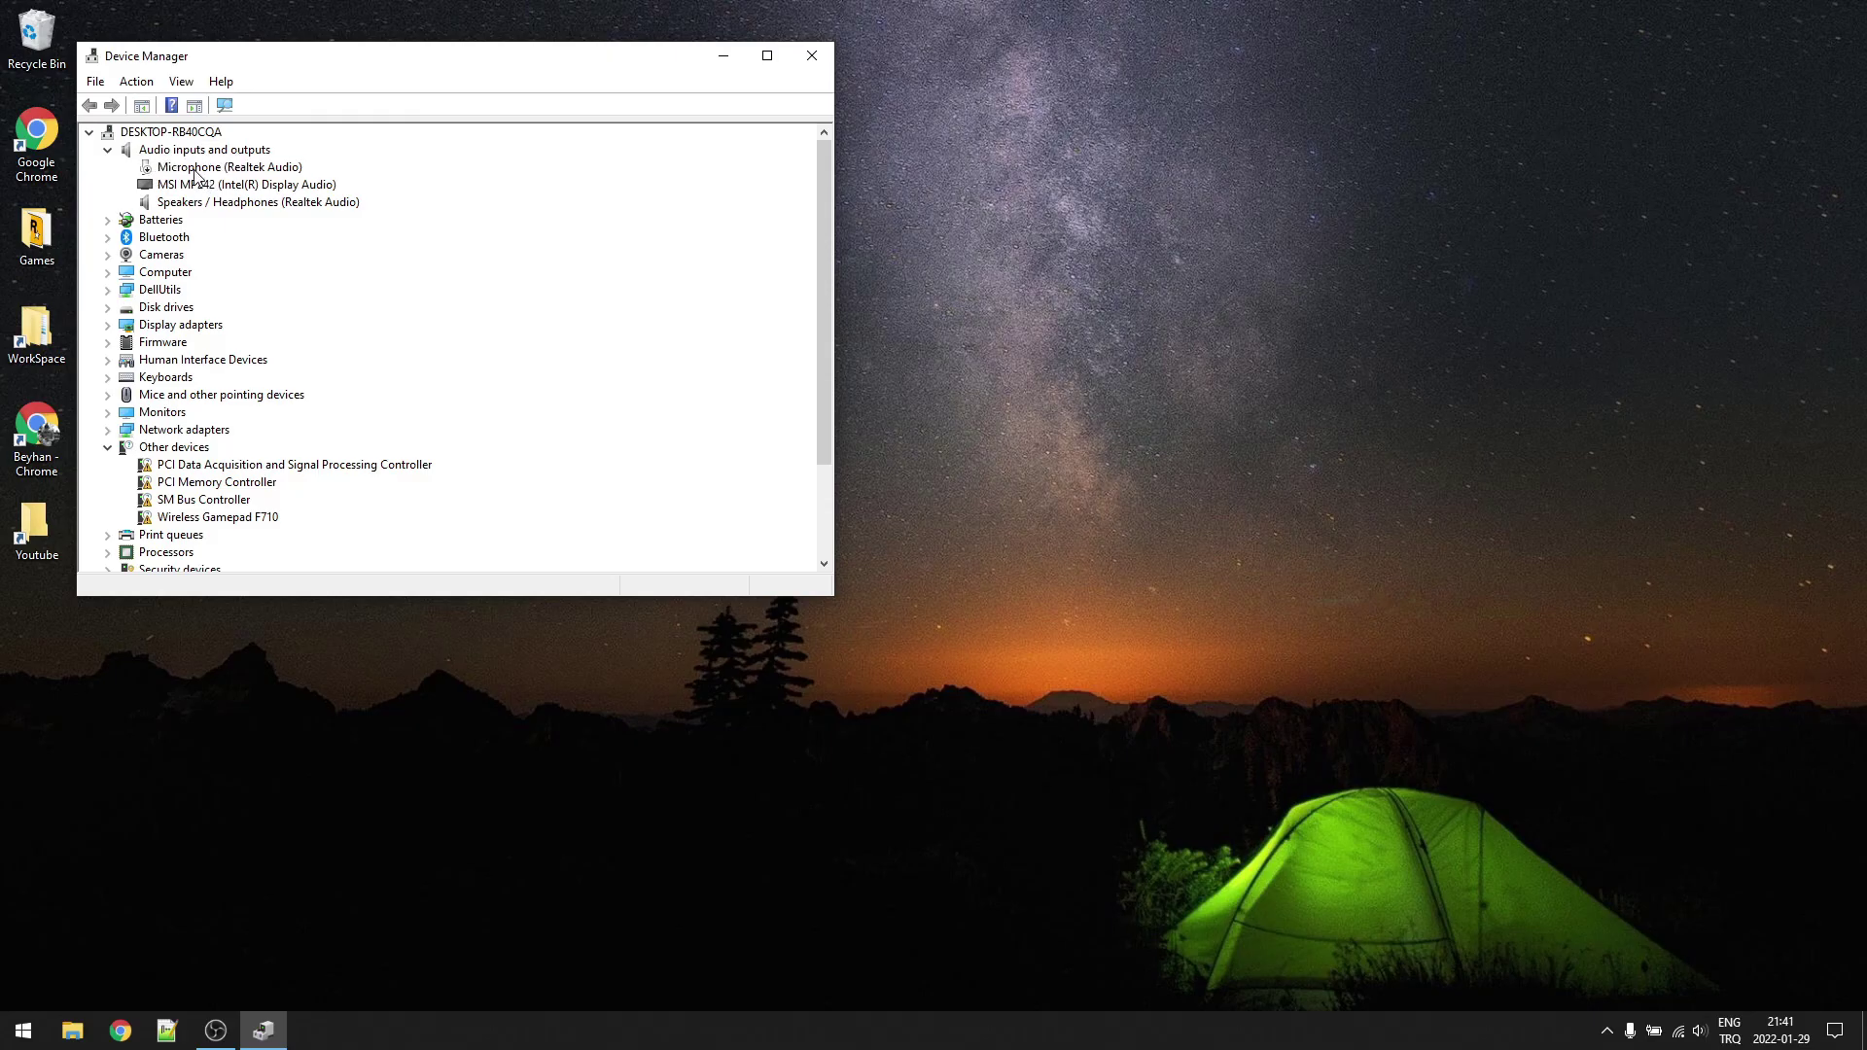
right_click(195, 168)
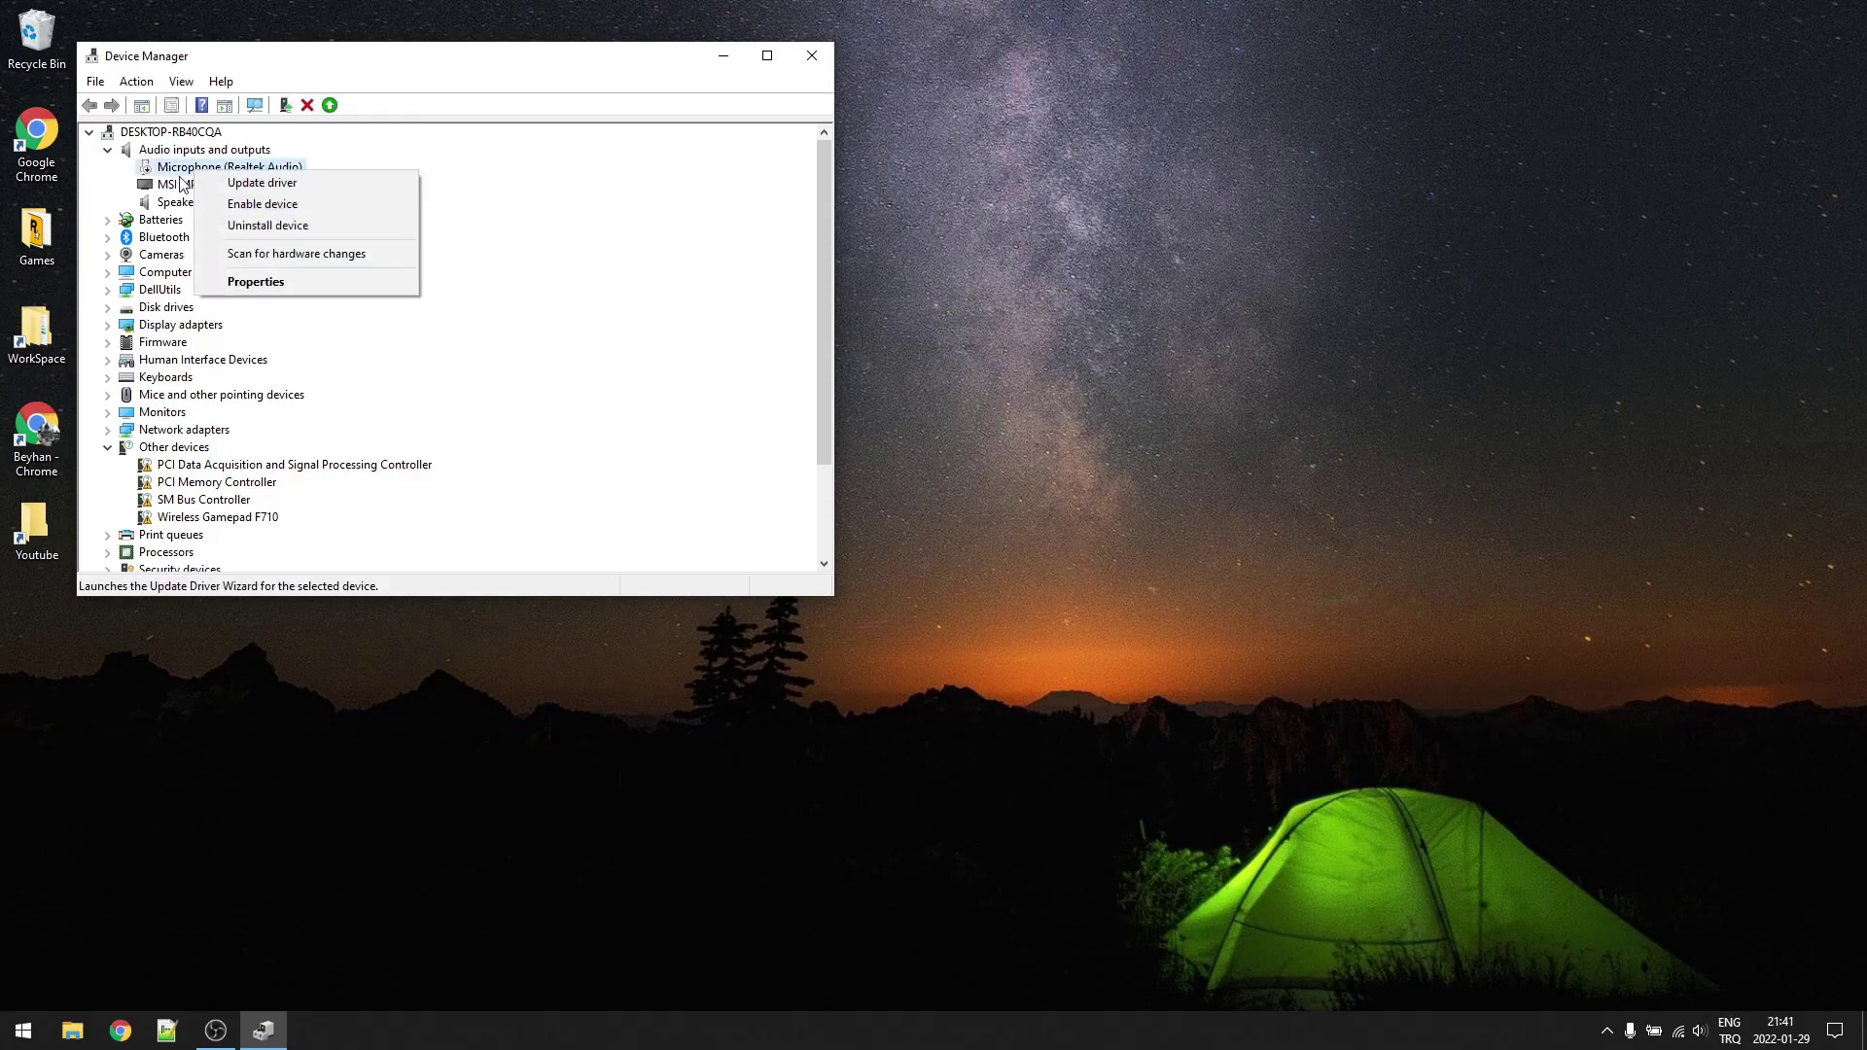
click(814, 57)
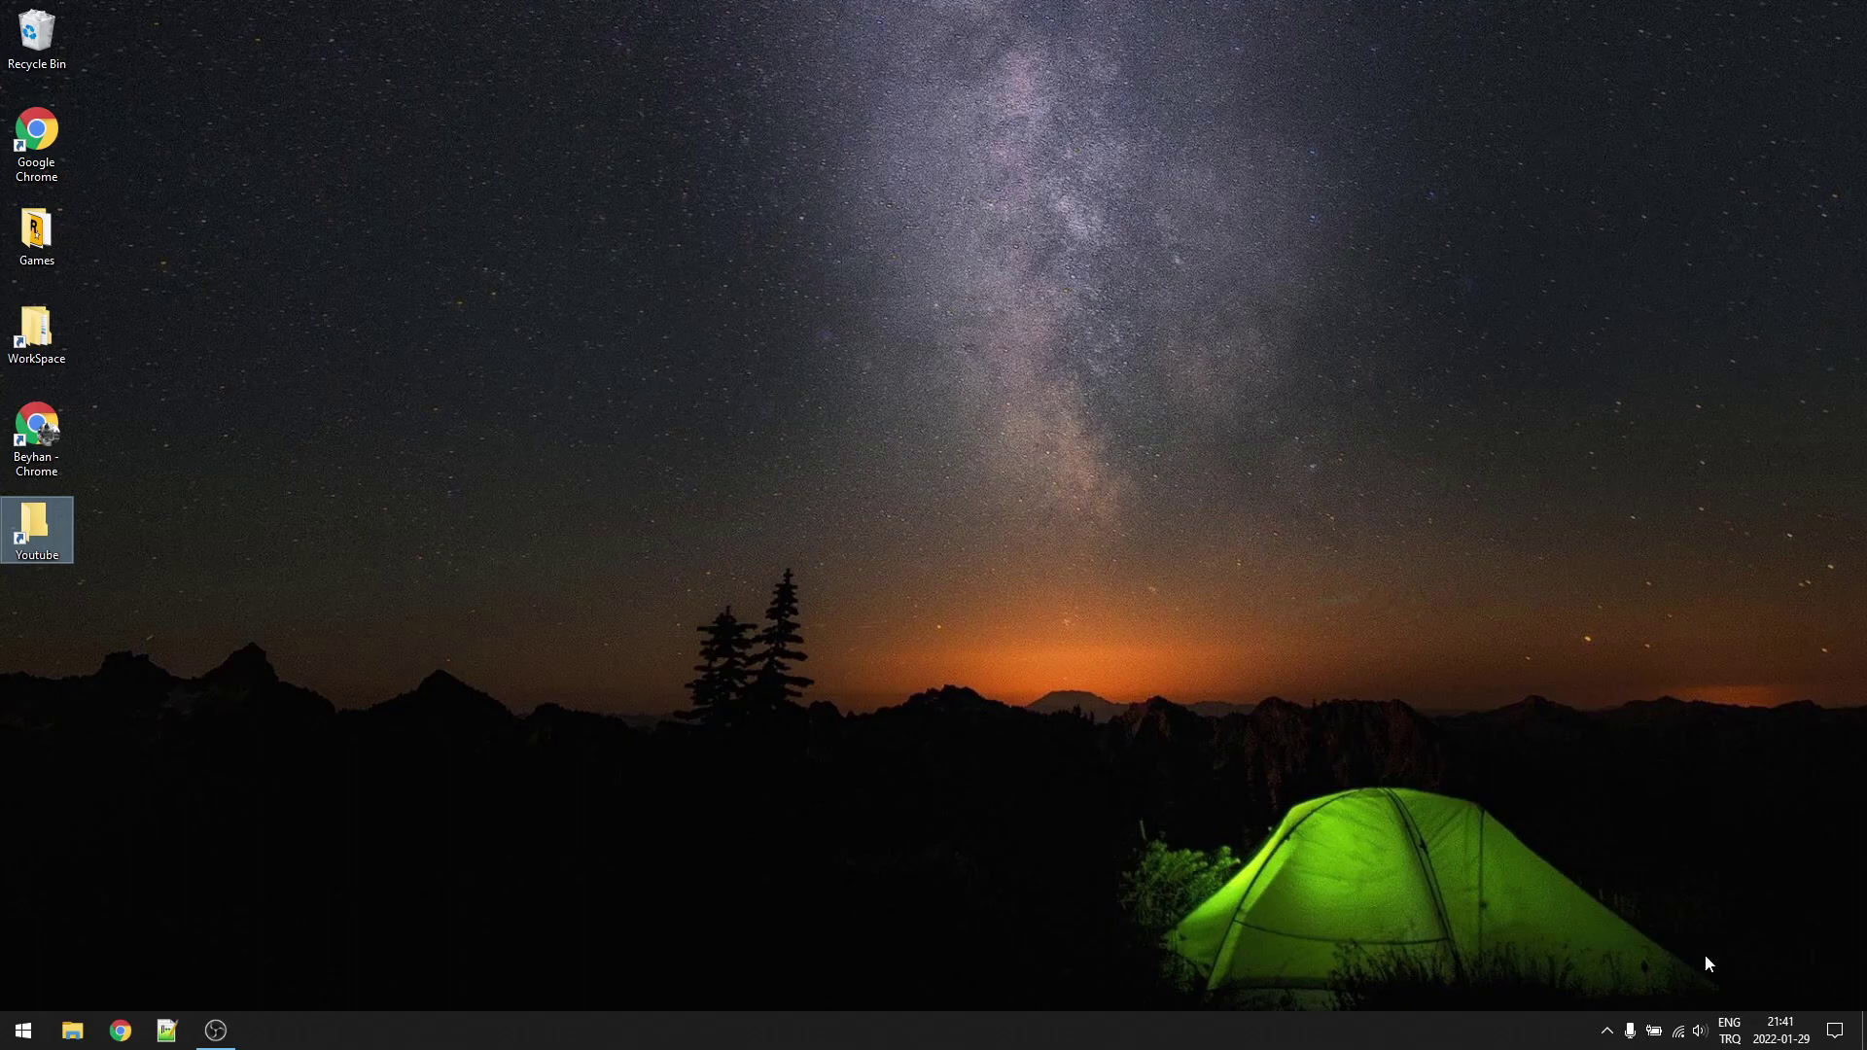
Show the Sound settings' Recording devices via the volume tray icon
right_click(1698, 1031)
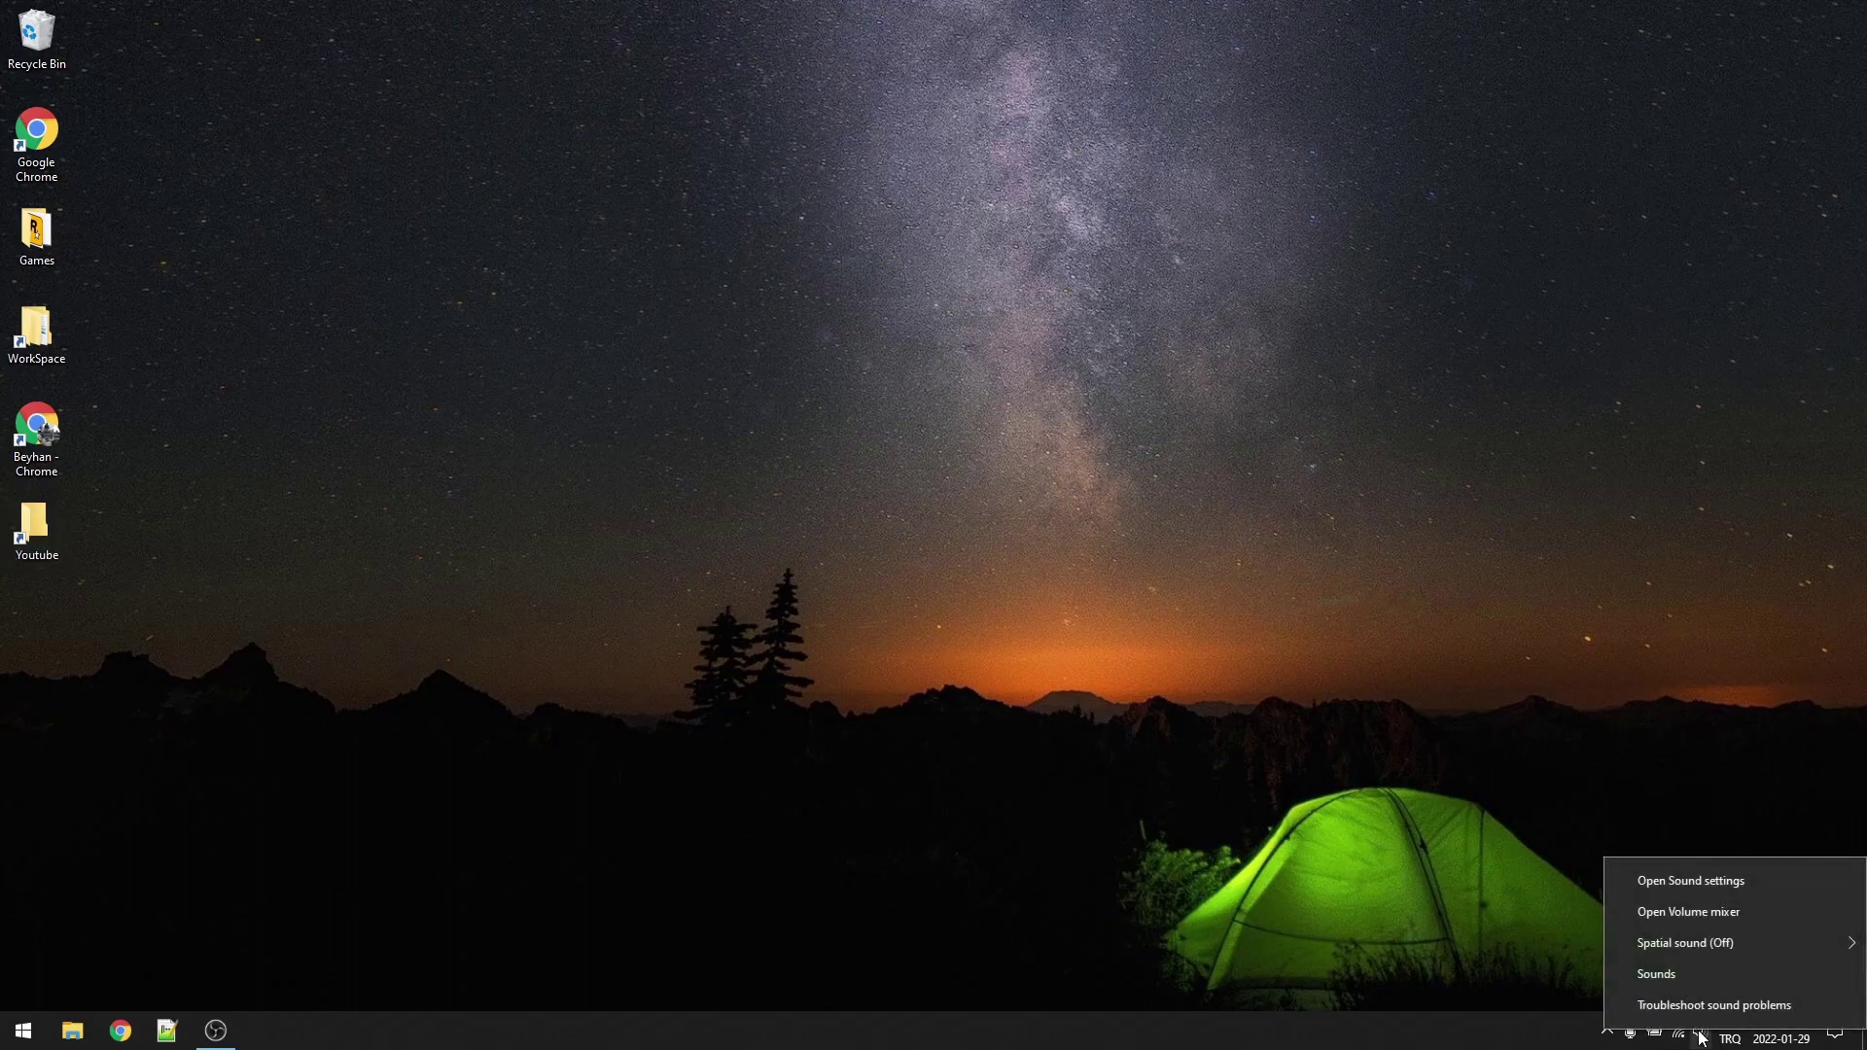
click(1691, 975)
click(325, 276)
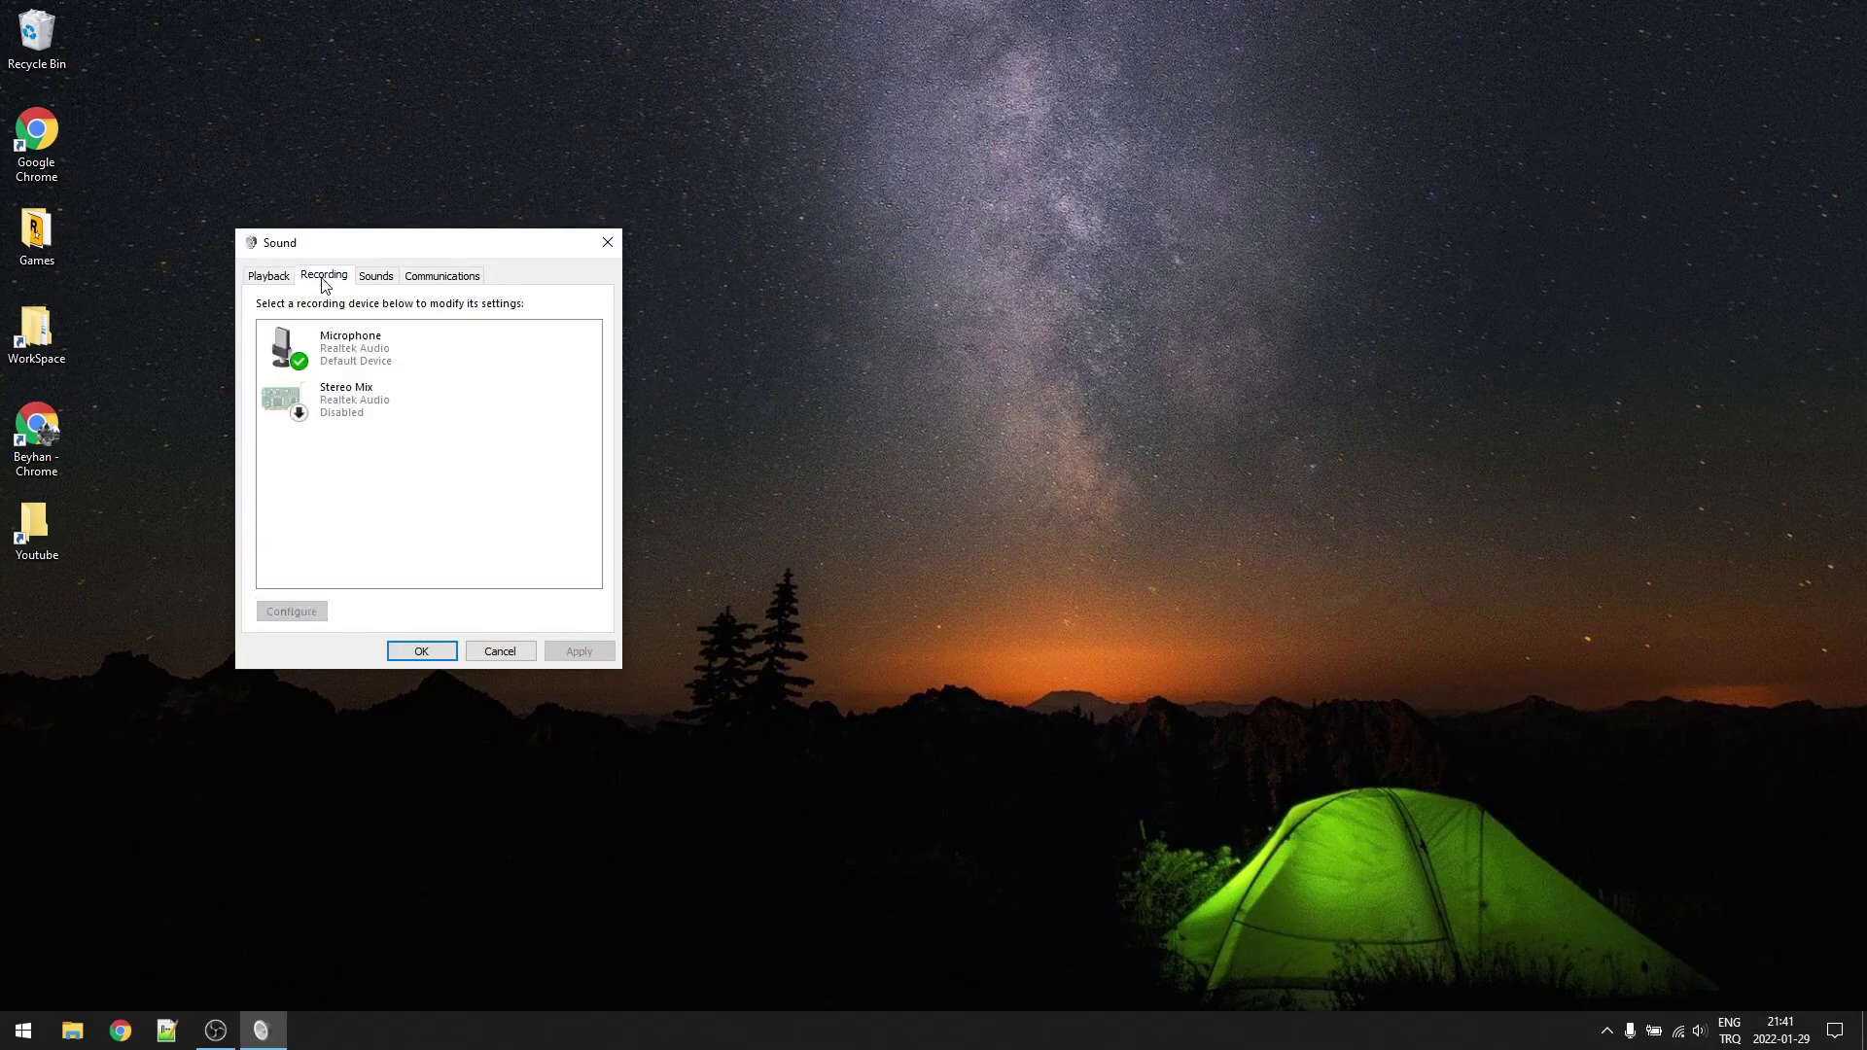
Configure Speech Recognition for the Realtek microphone and start the Microphone Setup Wizard
click(400, 347)
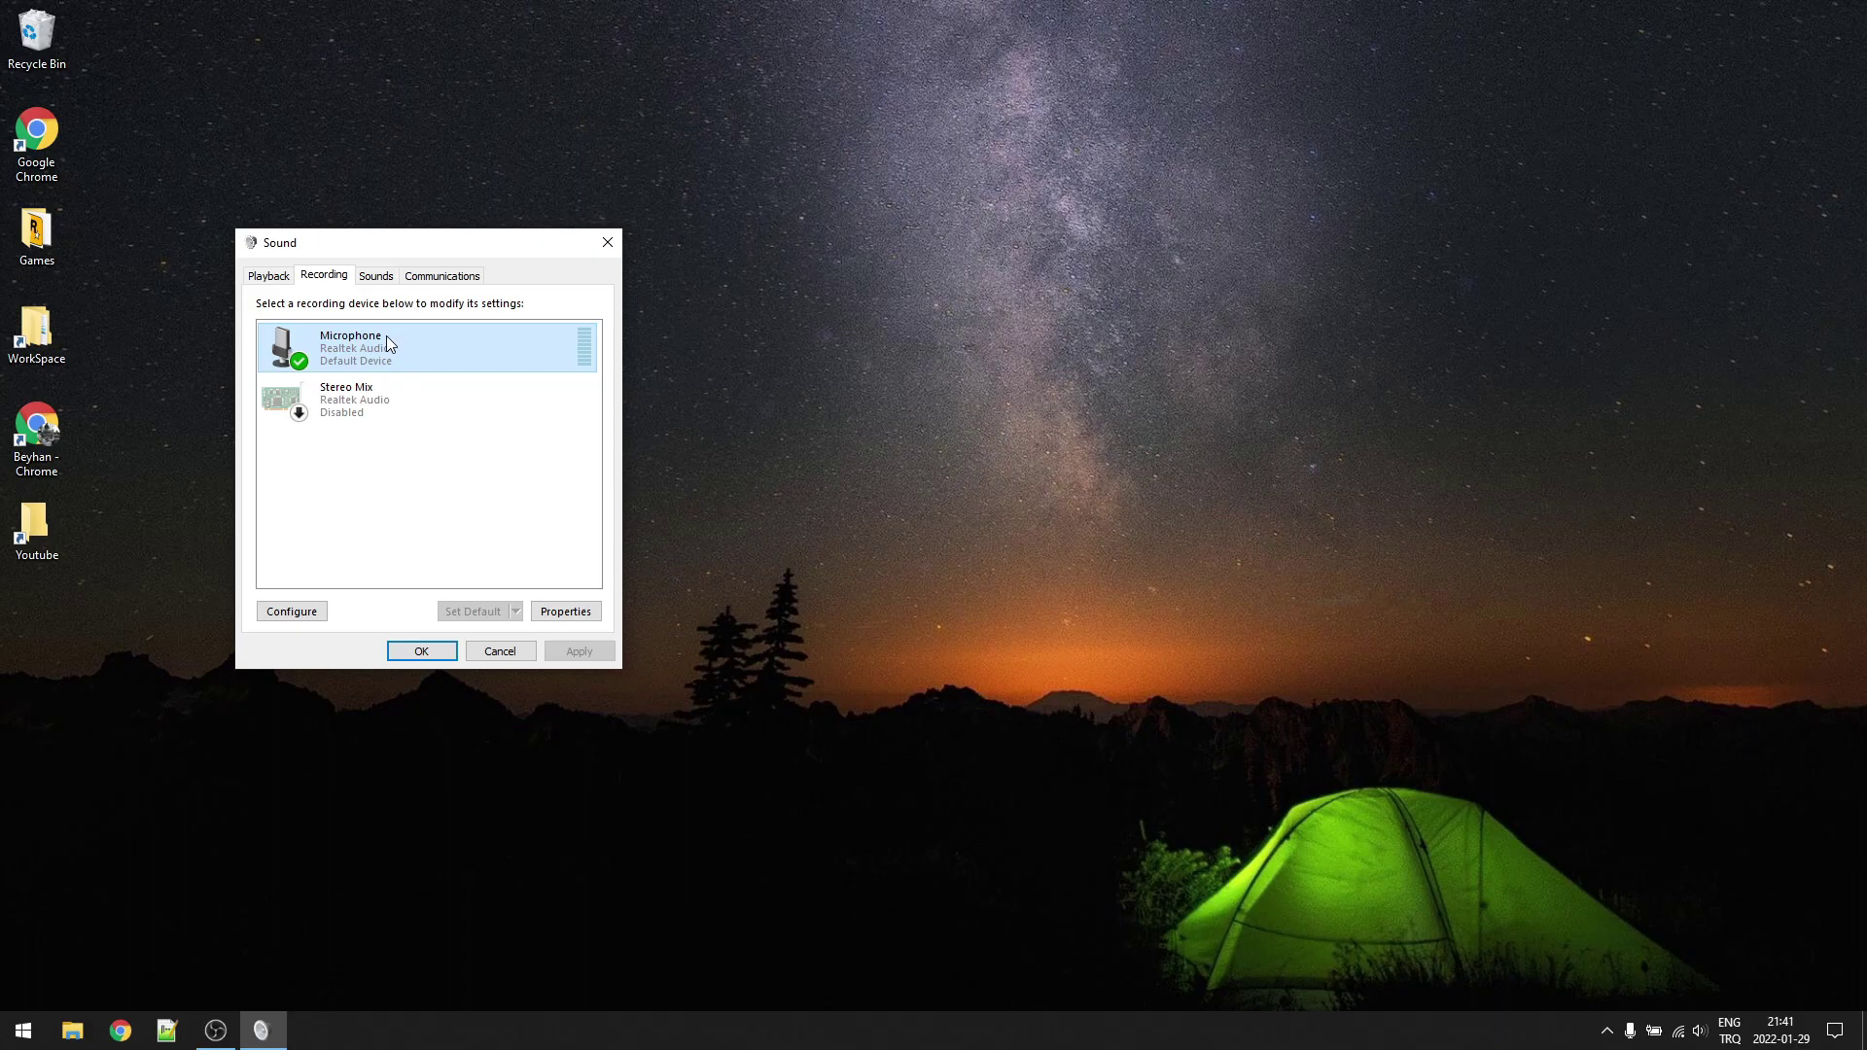
right_click(390, 349)
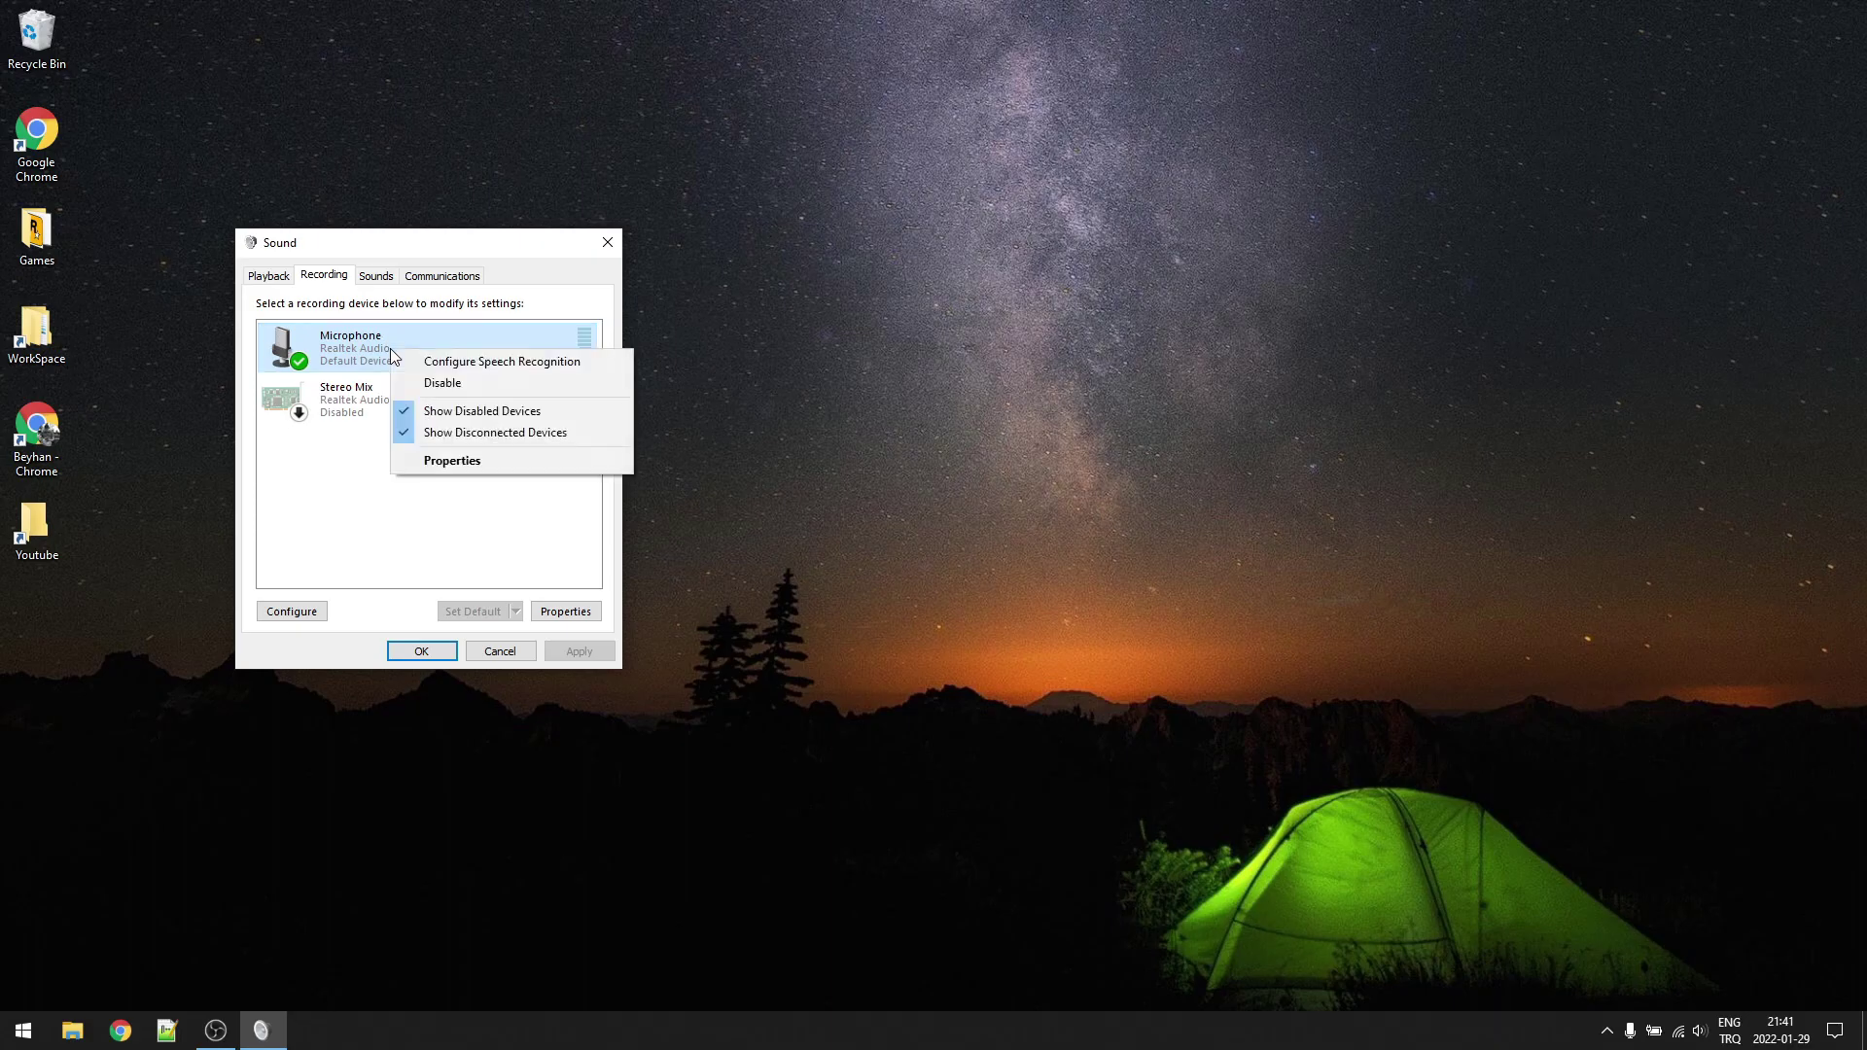
click(465, 364)
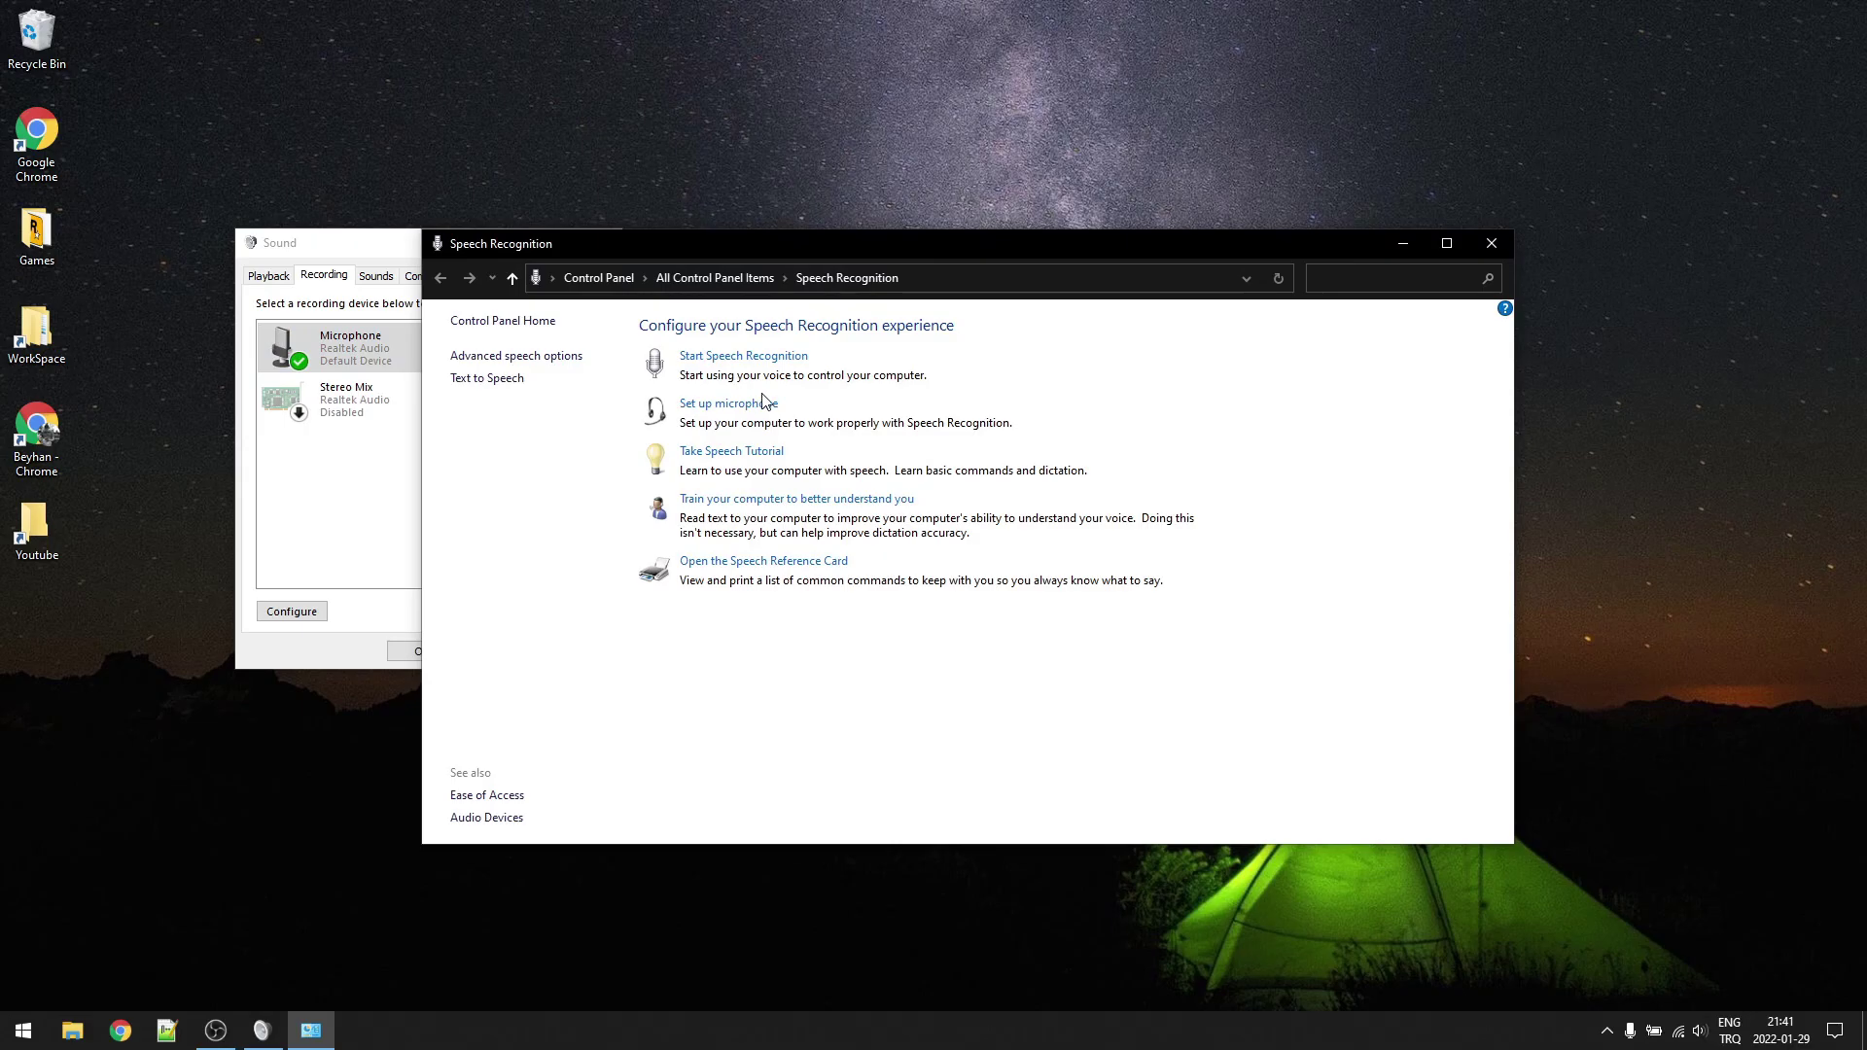
click(729, 404)
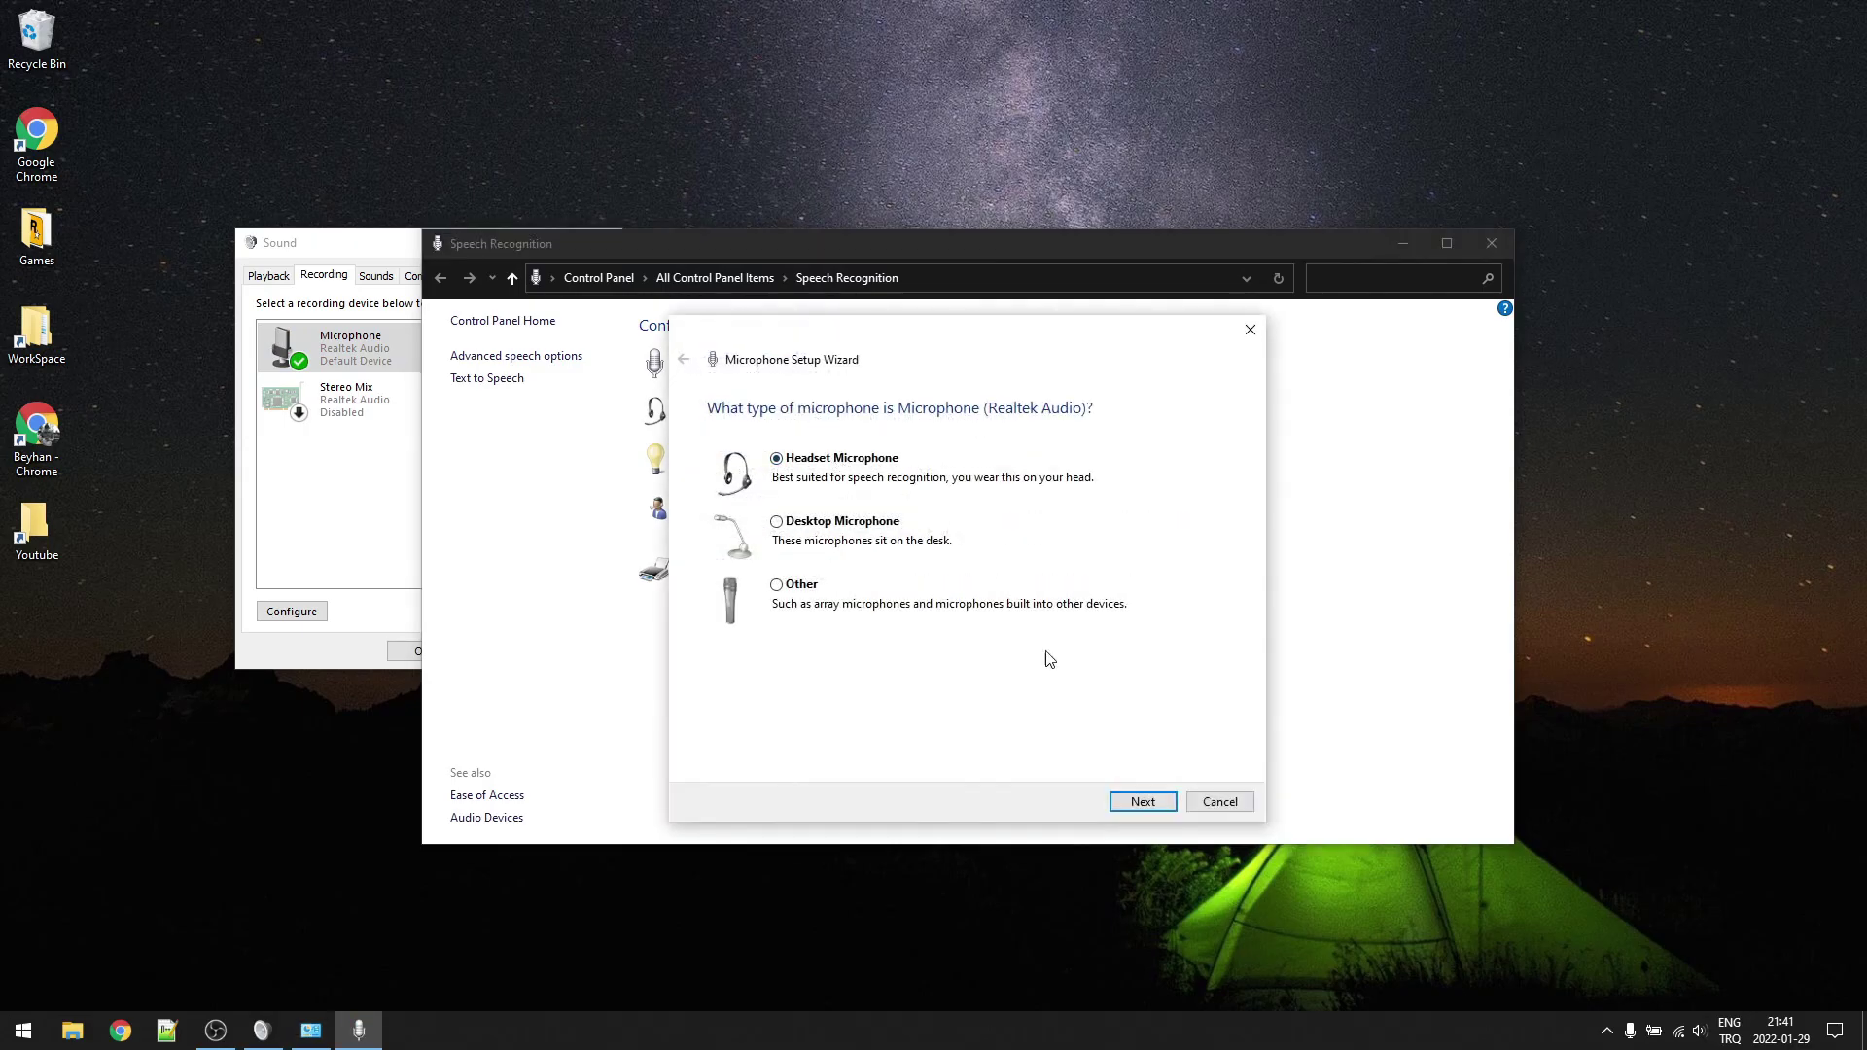
Keep Headset Microphone and get past the placement tips, volume test and positioning warning
click(1143, 803)
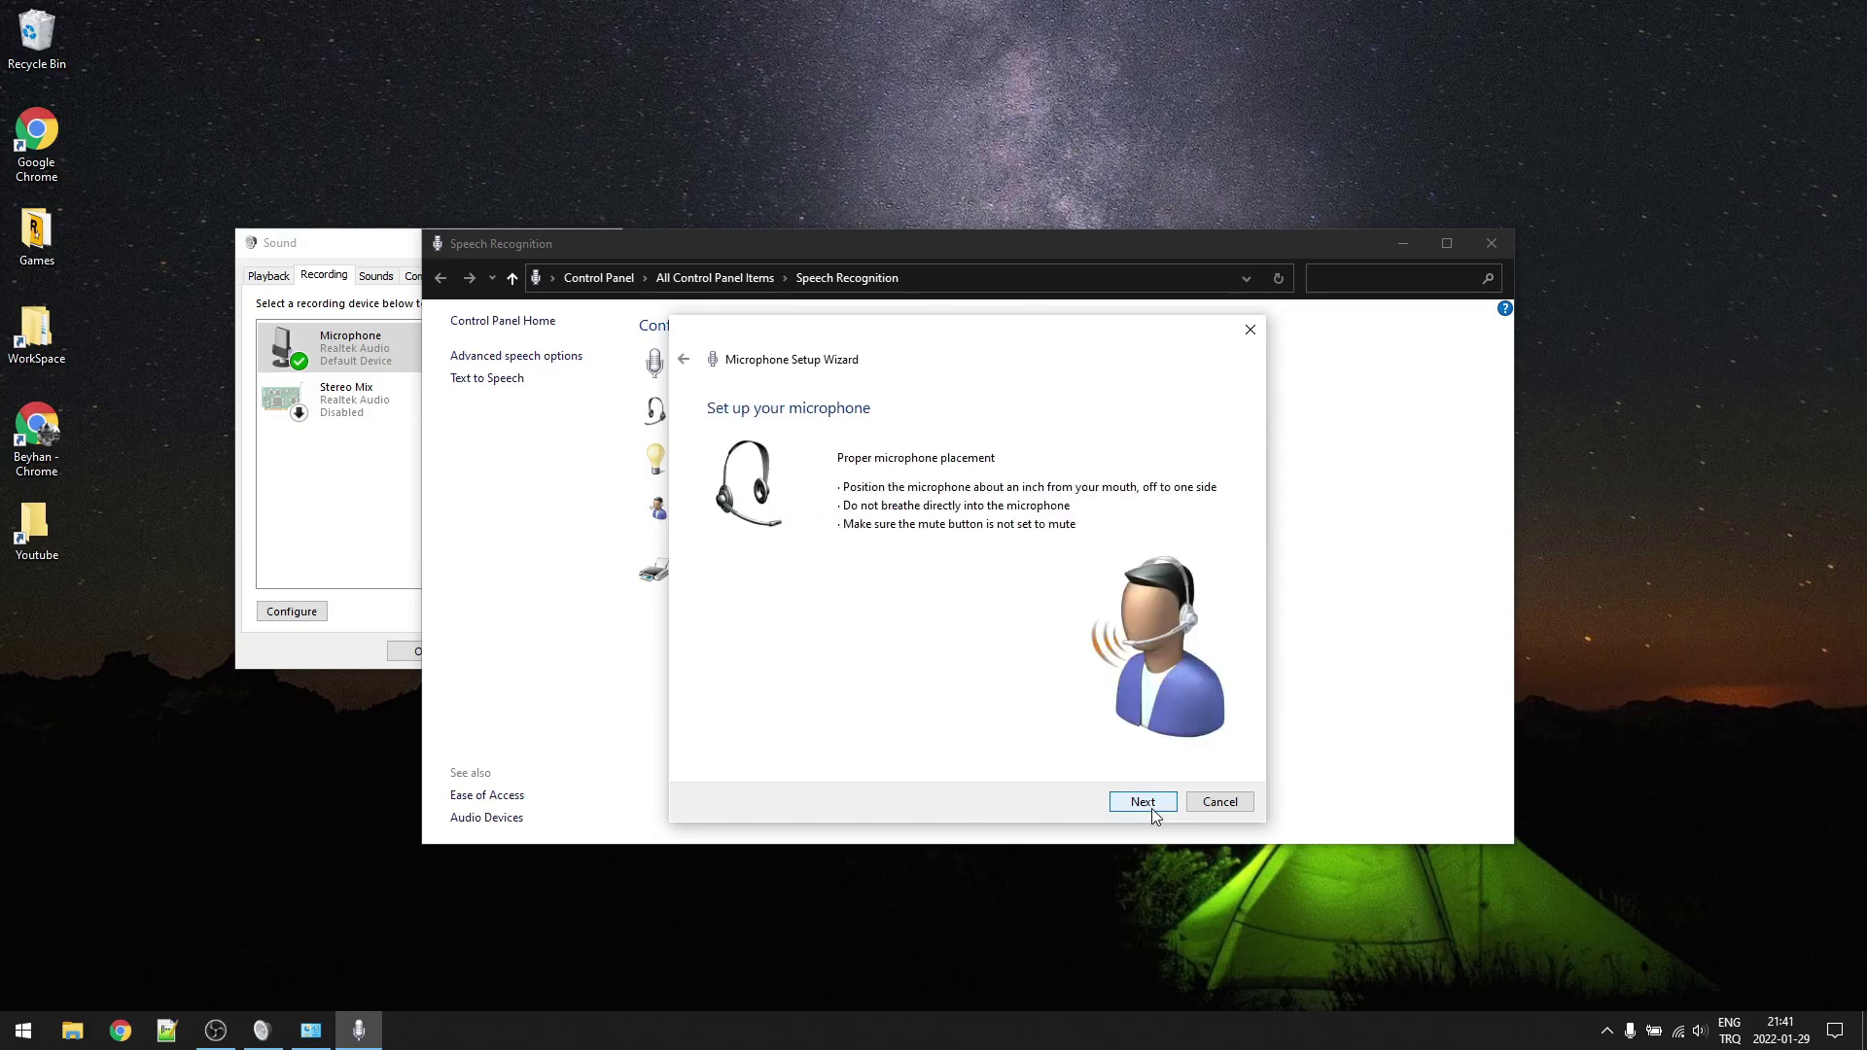
click(1155, 815)
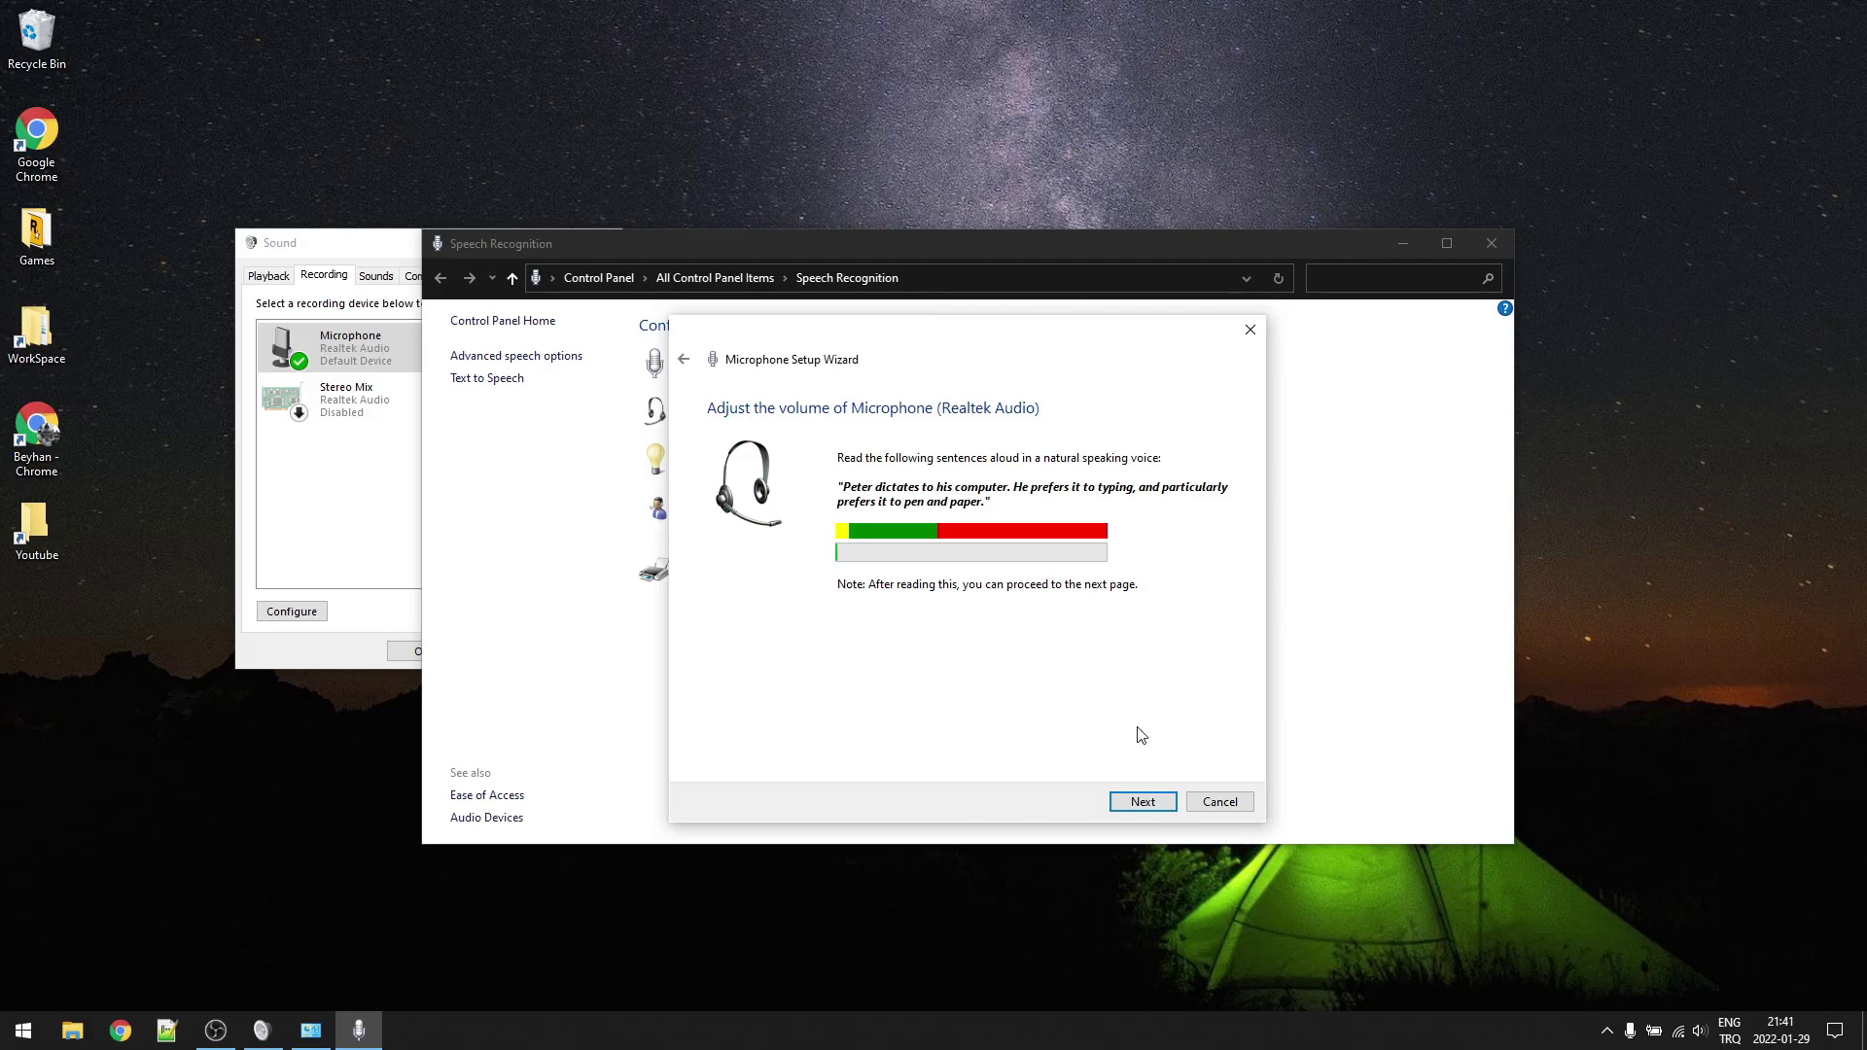
click(1142, 803)
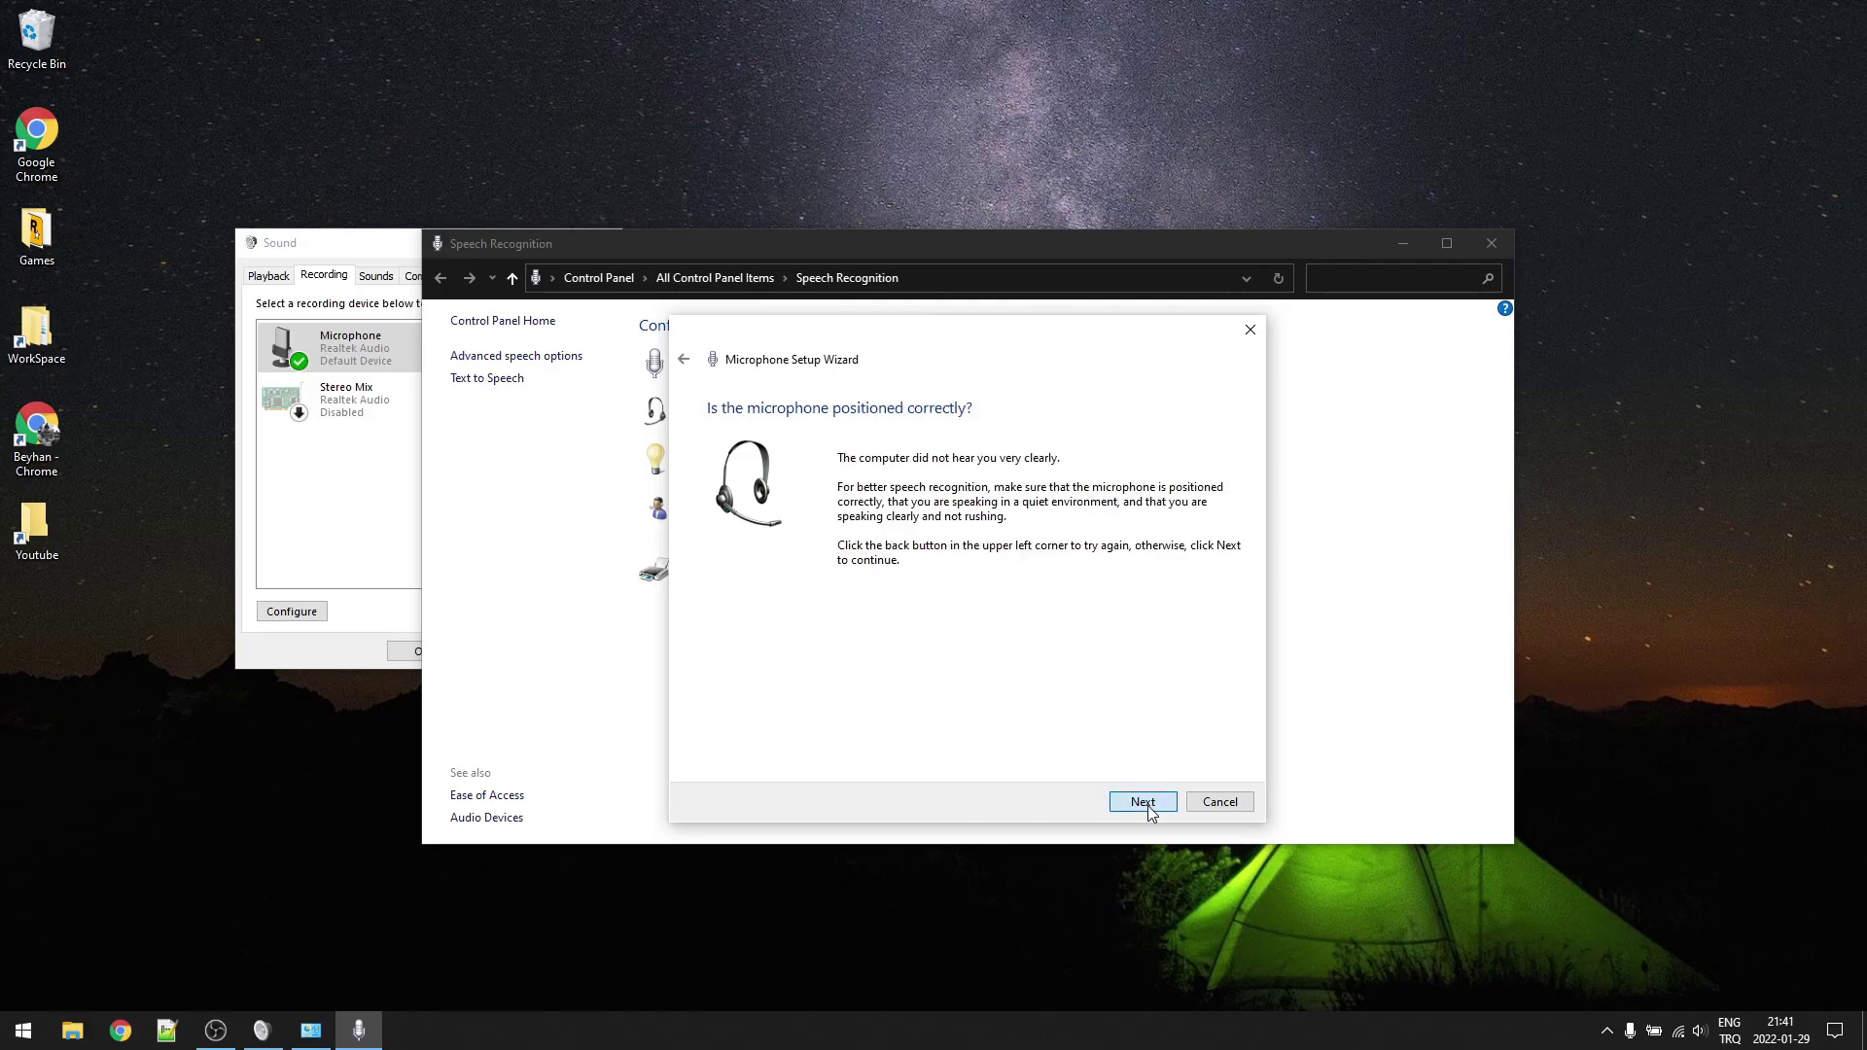
click(1143, 803)
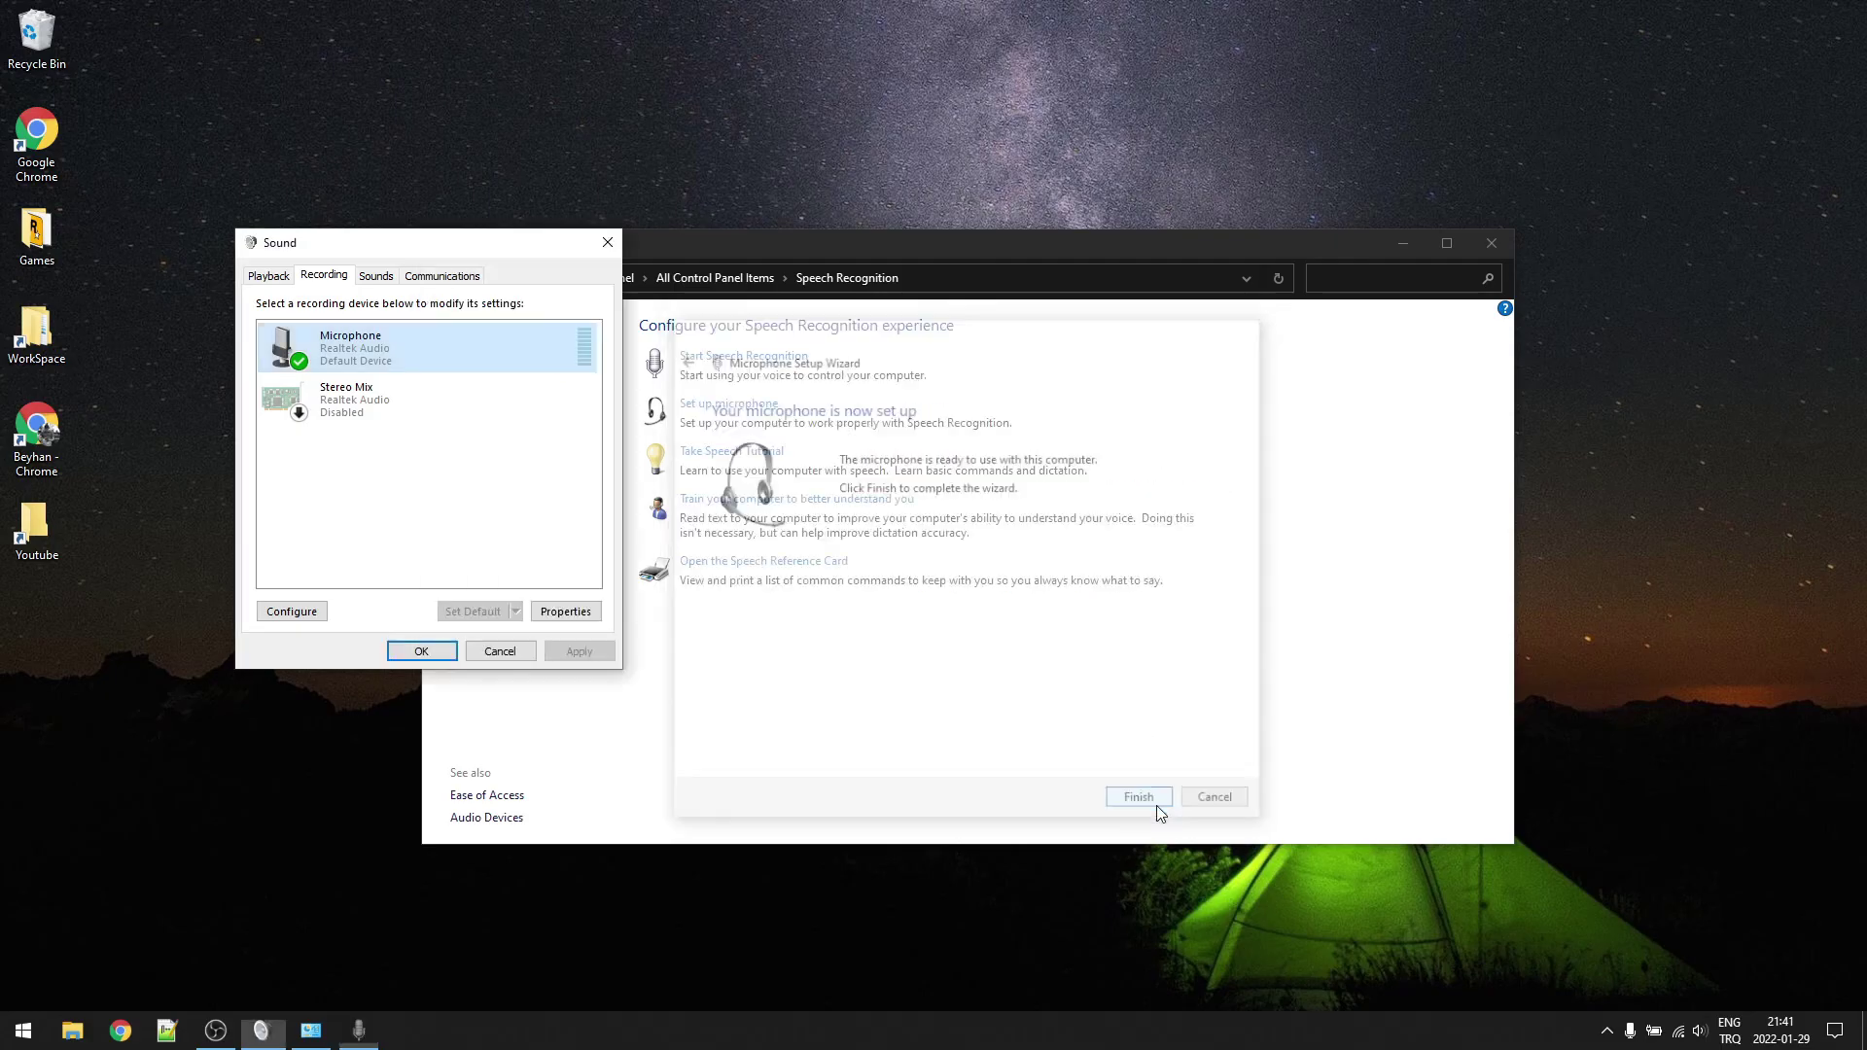